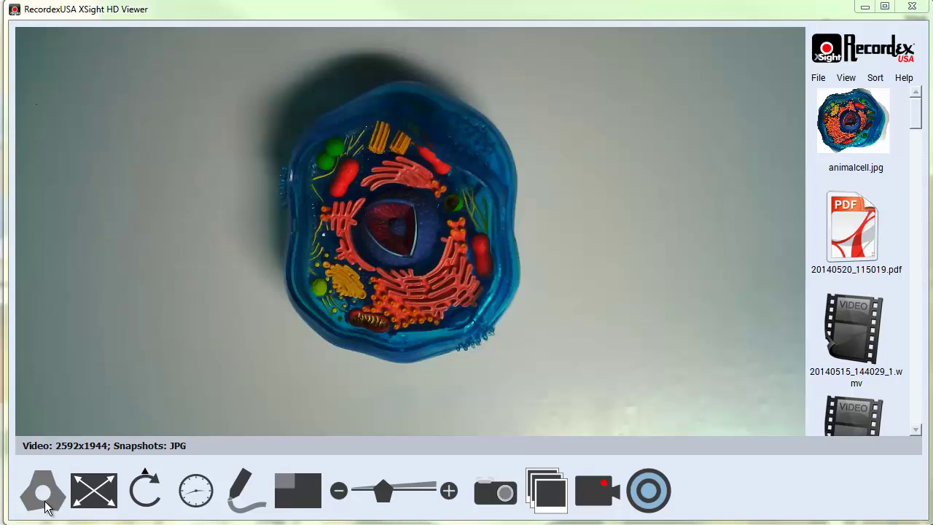
Keep RecordexUSA as the video device at 2592x1944 and save the options.
click(48, 475)
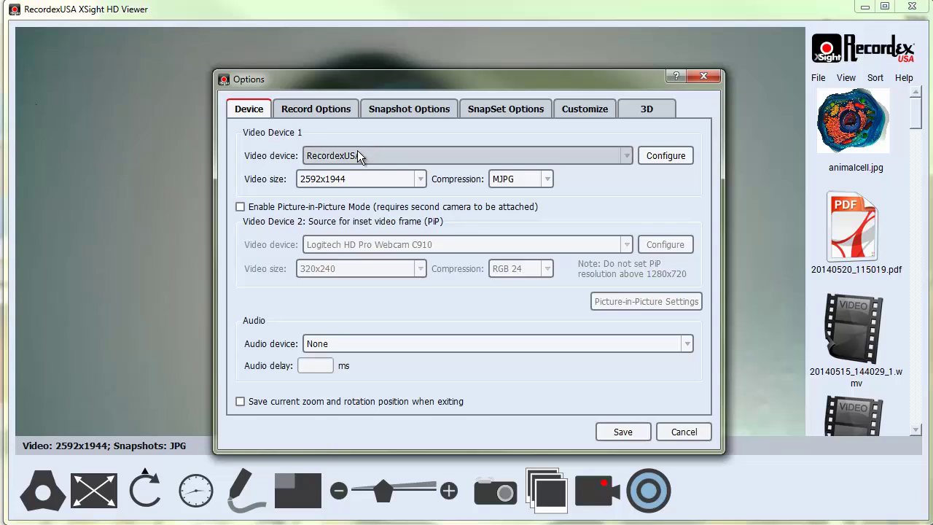
click(381, 155)
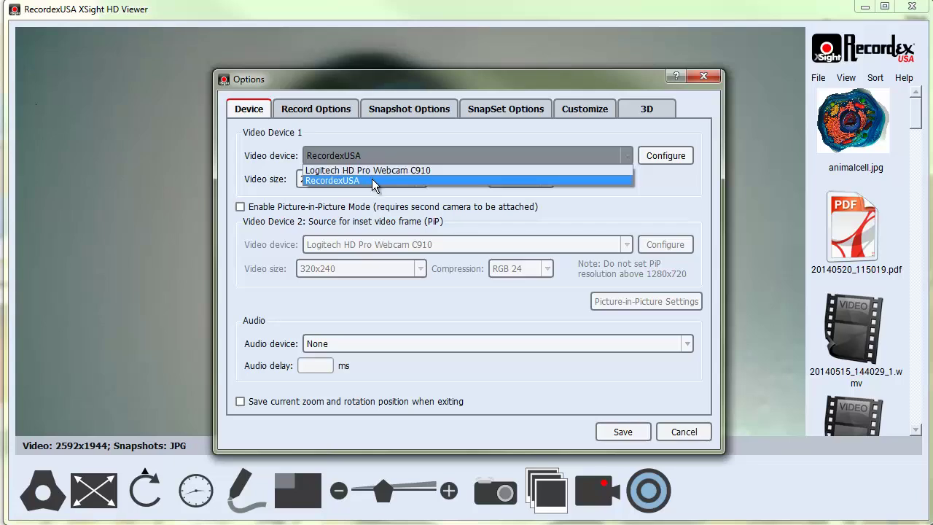
click(371, 178)
click(330, 179)
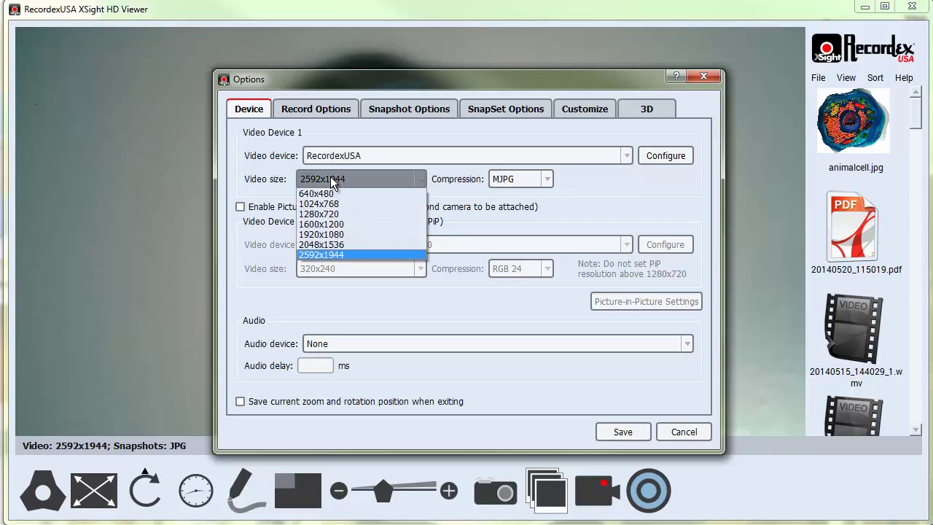
click(331, 253)
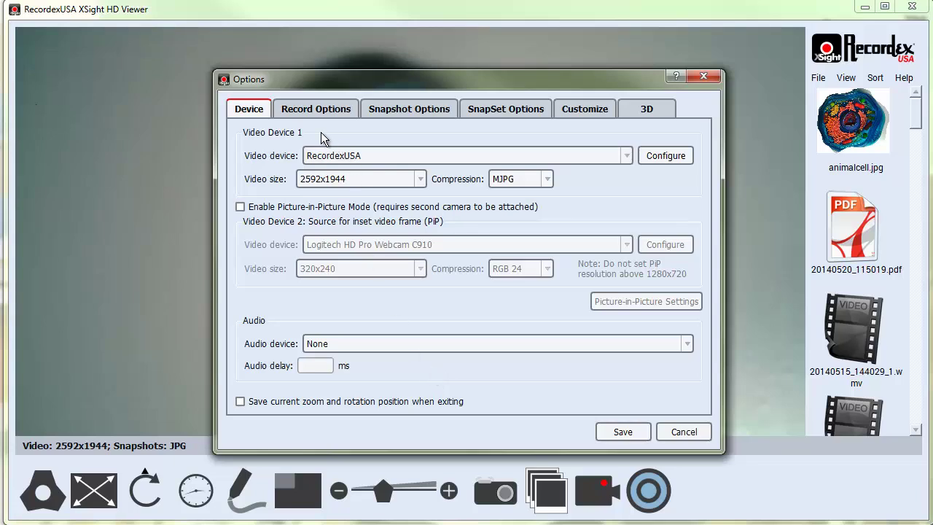
click(623, 430)
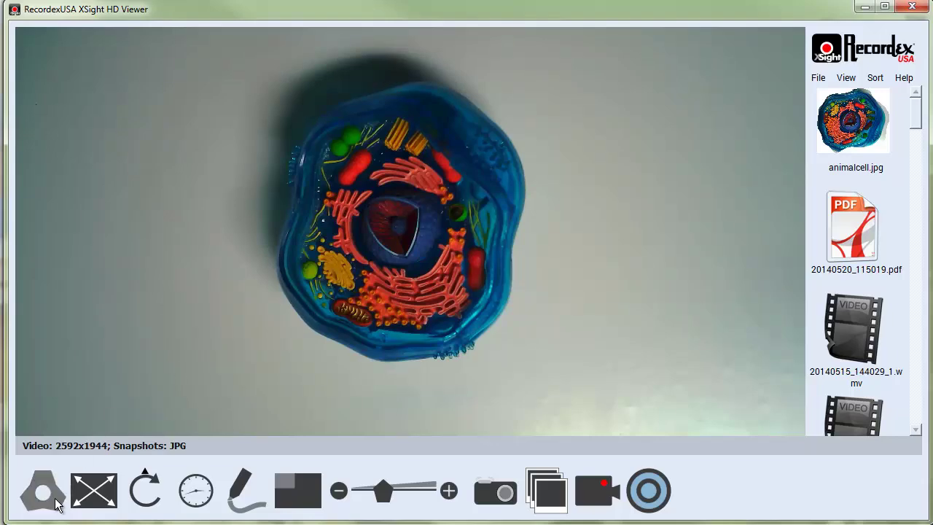
Set the recording resolution to WEB VGA - 480p and the countdown timer to 6 seconds.
click(43, 492)
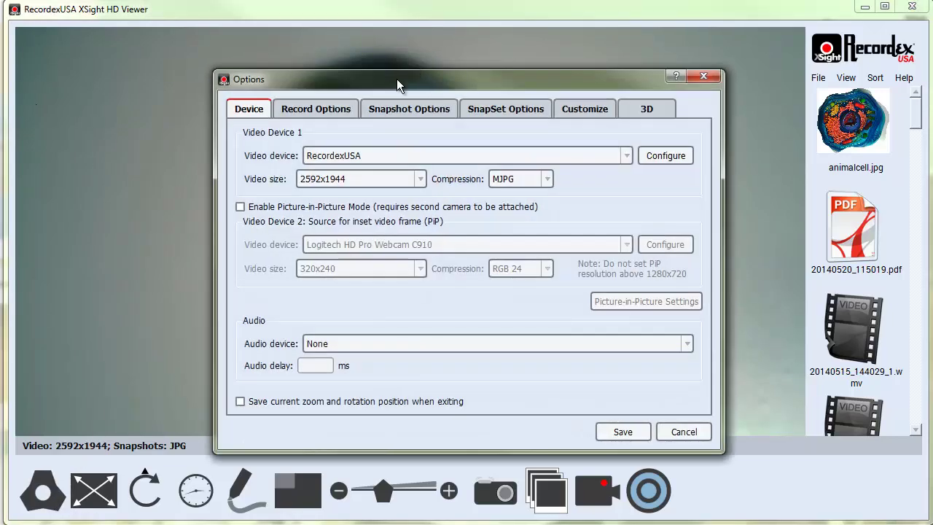
click(331, 105)
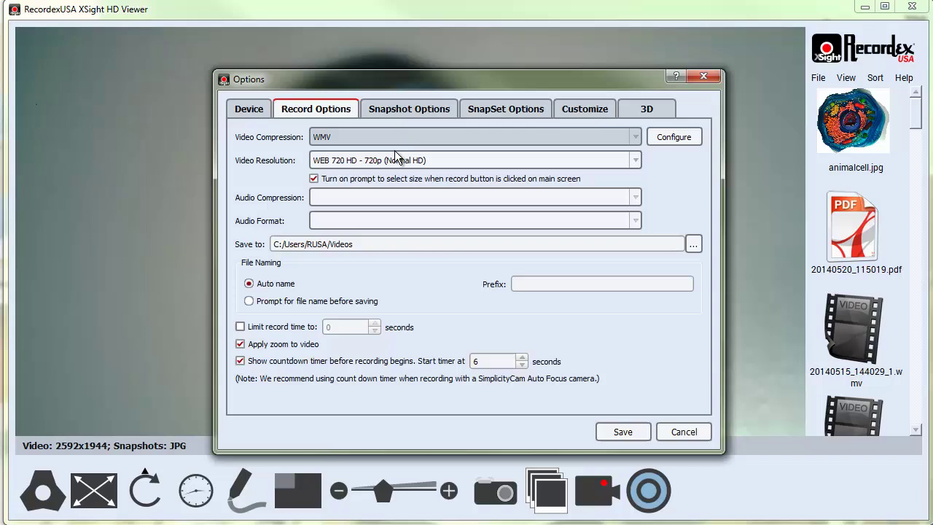
click(413, 109)
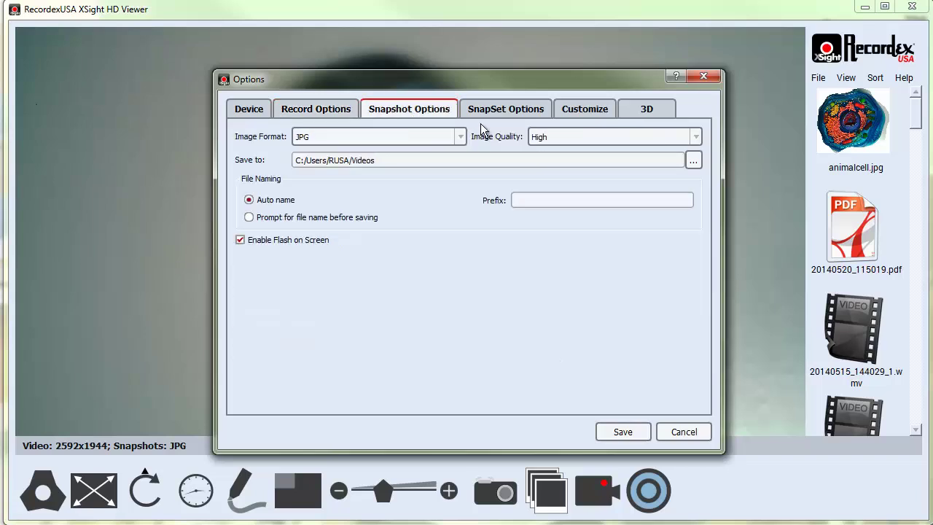
click(495, 110)
click(337, 108)
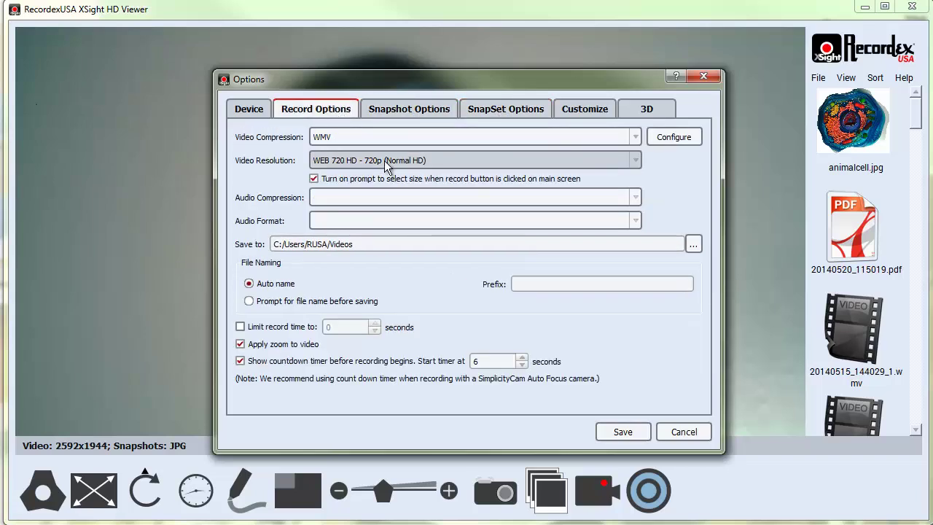
click(599, 161)
click(557, 183)
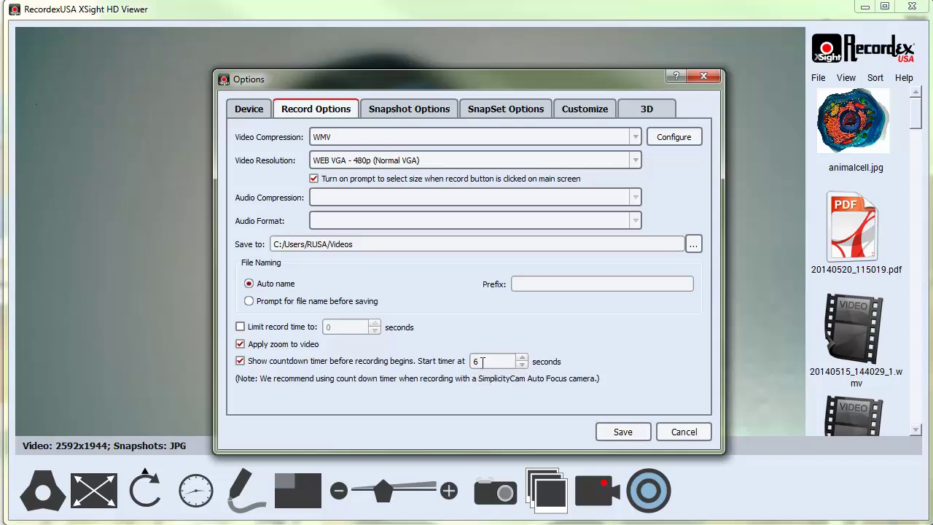
drag(484, 360, 470, 360)
text(6)
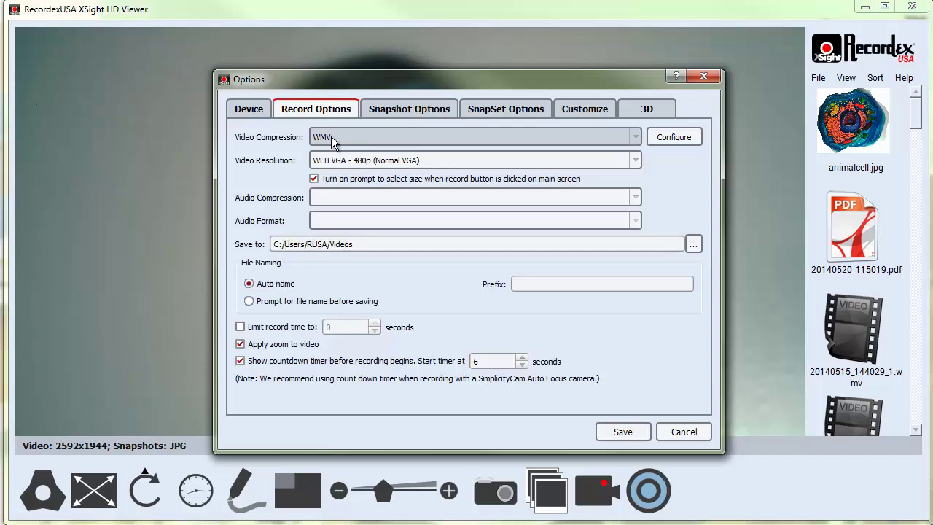
Check the Snapshot Options, leaving the image format at JPG and quality at High.
click(401, 108)
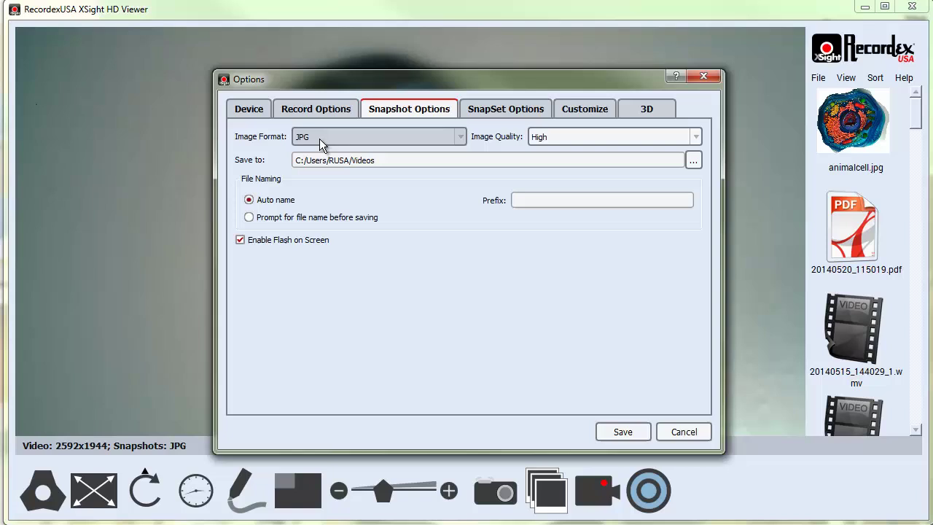
click(361, 141)
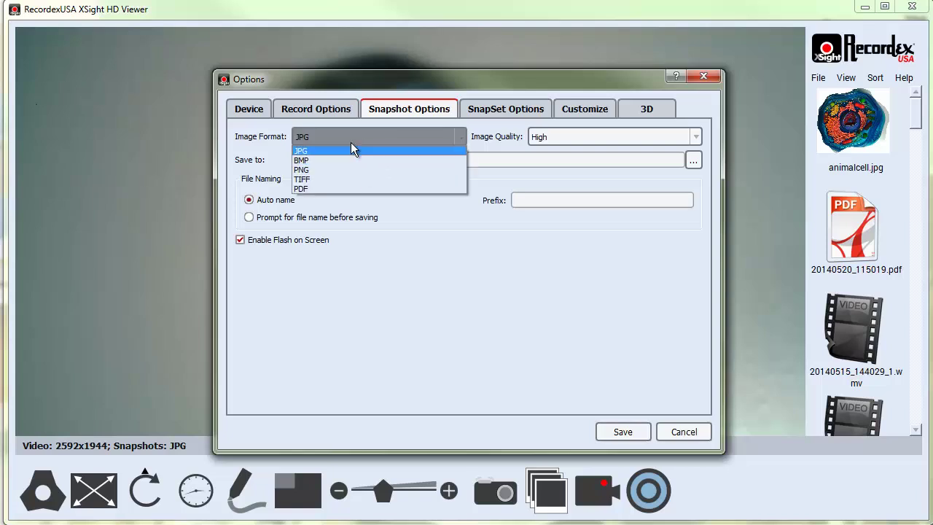
click(342, 149)
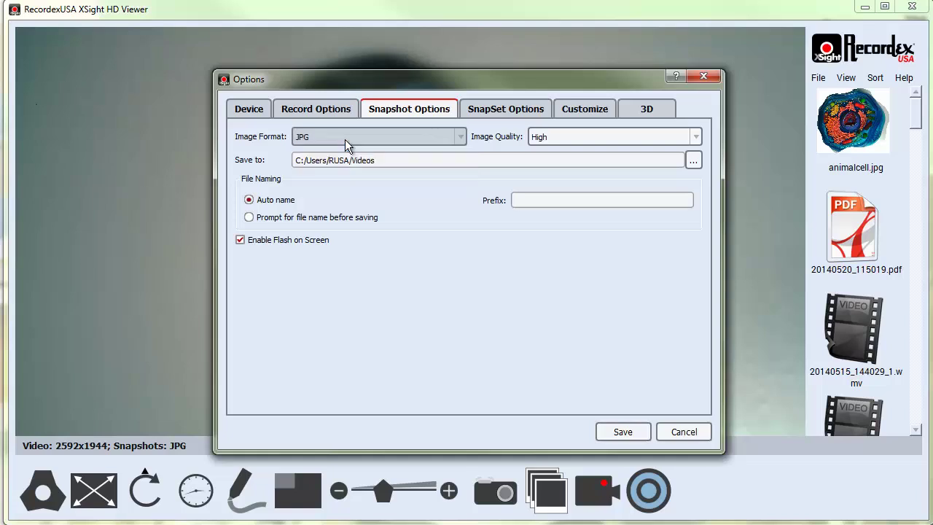
click(566, 137)
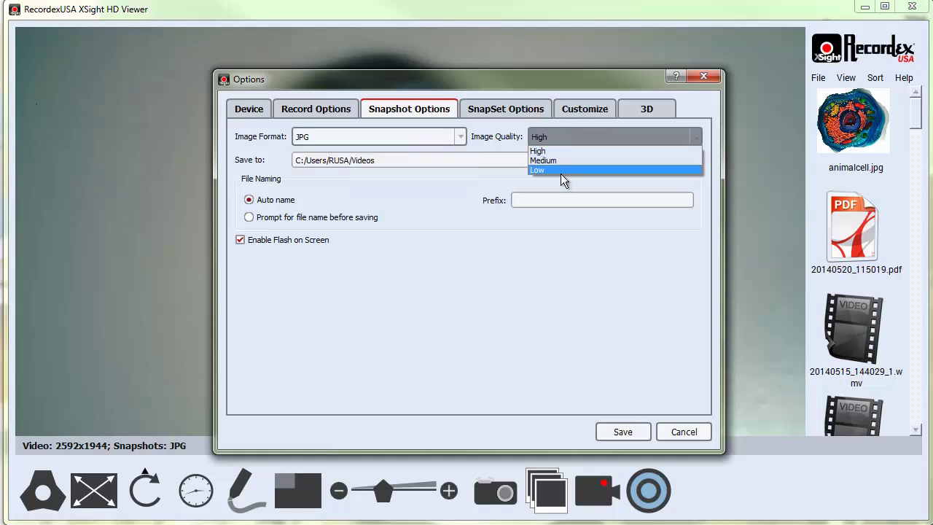
click(560, 138)
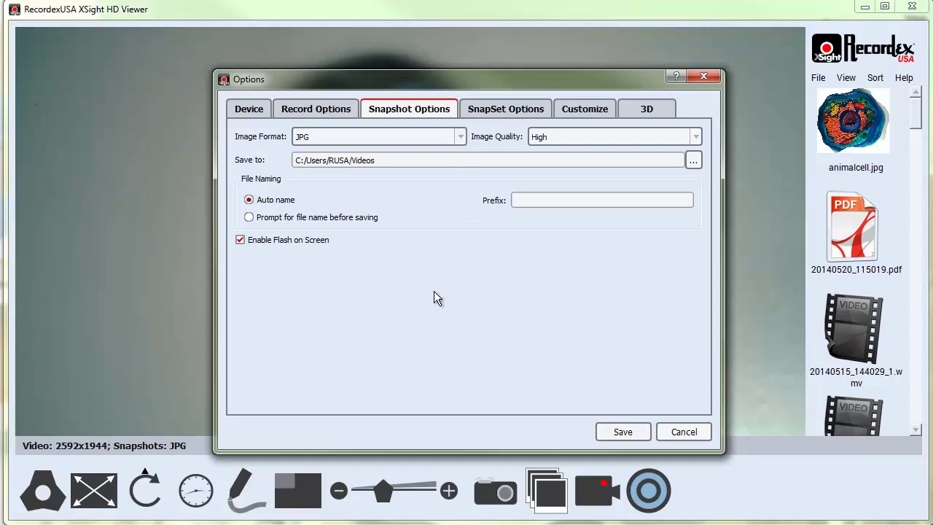
Look over the SnapSet settings, then show the Customize application-frame preview.
click(509, 111)
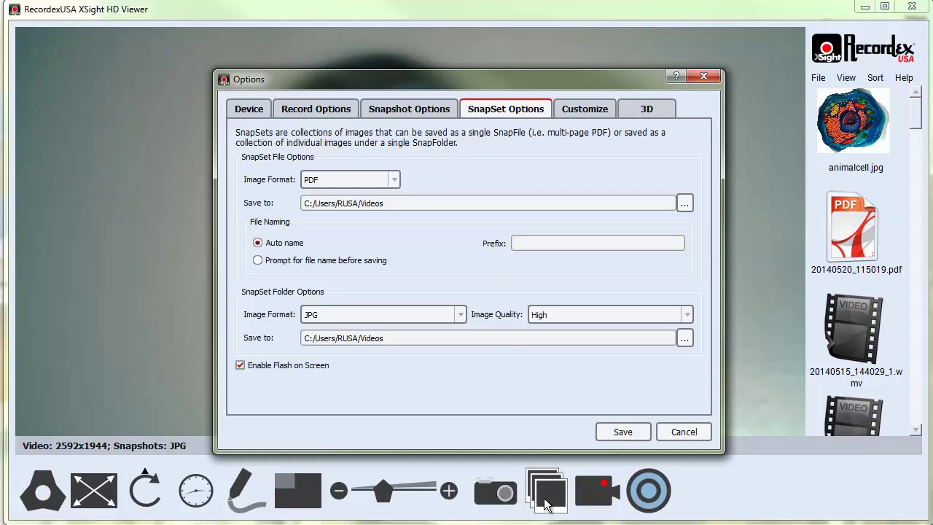
click(592, 107)
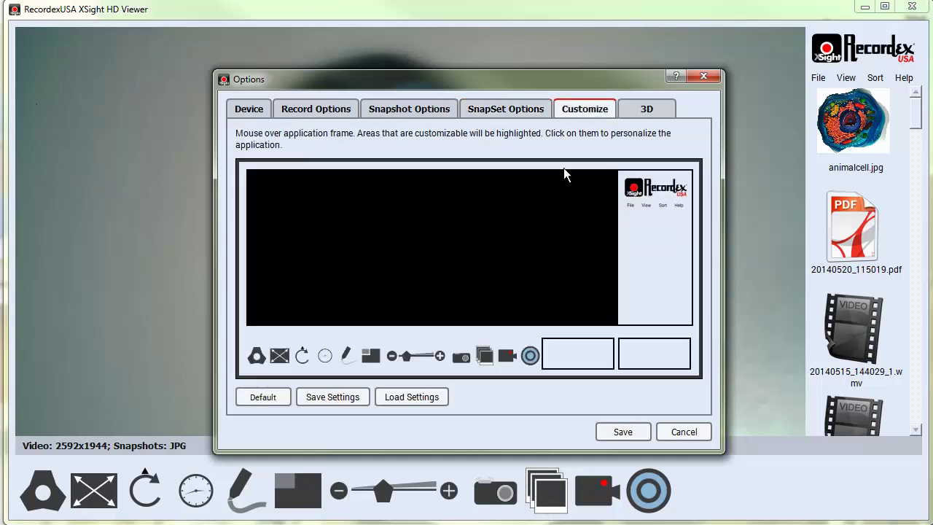
Preview the frame background colour picker and the empty-slot options, closing both unchanged.
click(692, 330)
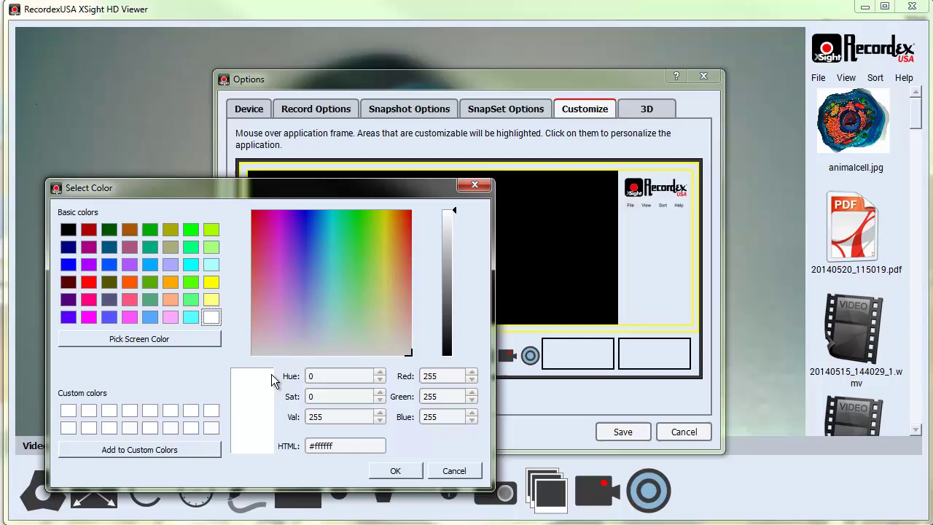
click(451, 468)
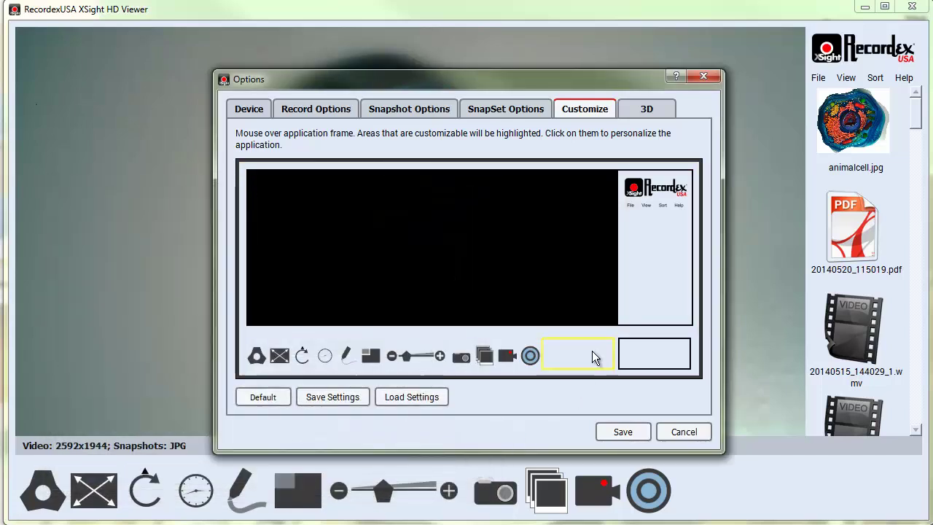
click(637, 353)
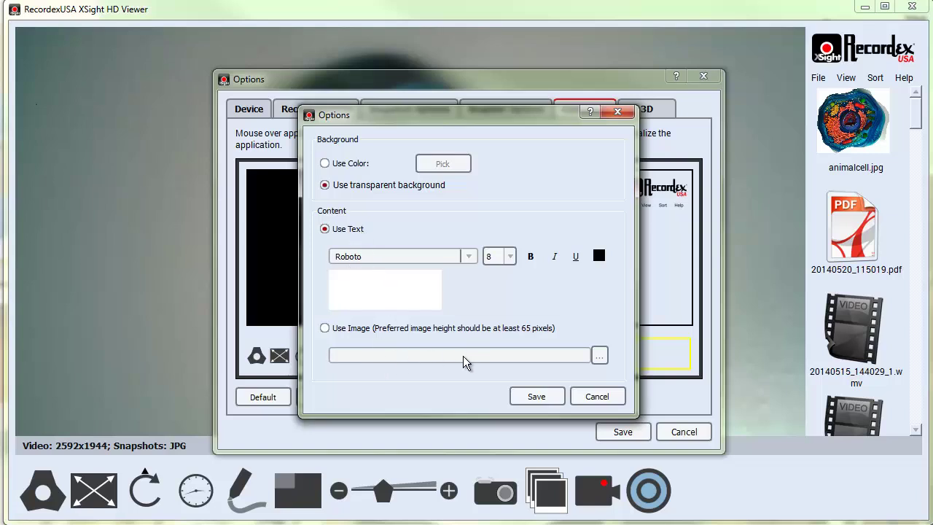
click(591, 397)
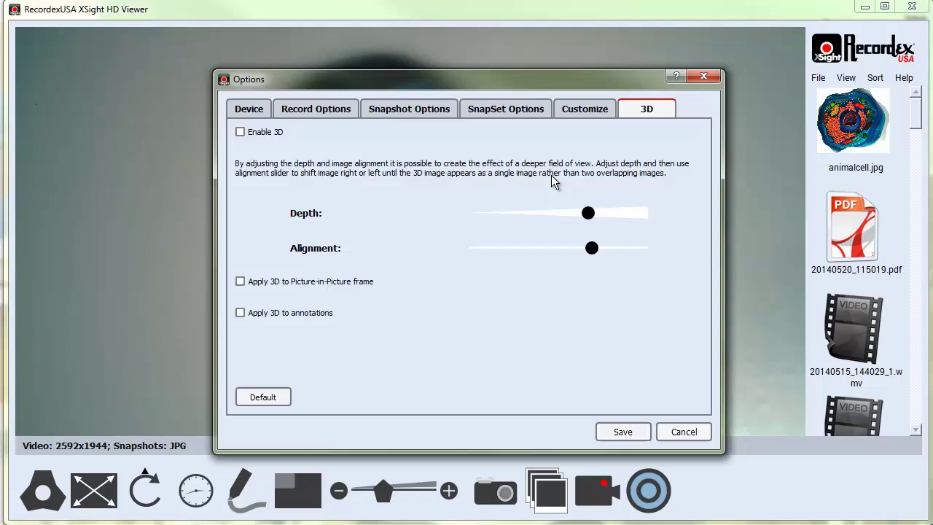
Enable 3D and save to see the cell in red-cyan 3D.
click(241, 132)
drag(286, 84, 329, 91)
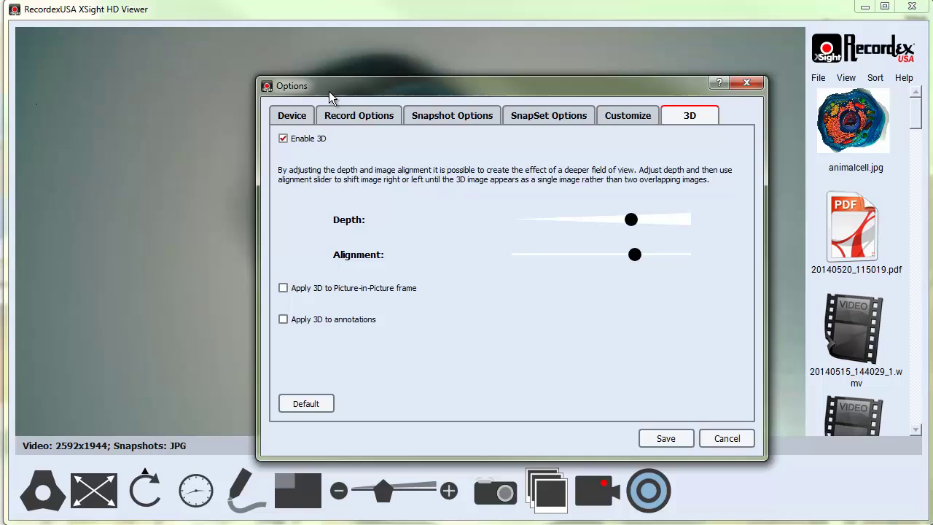
click(666, 436)
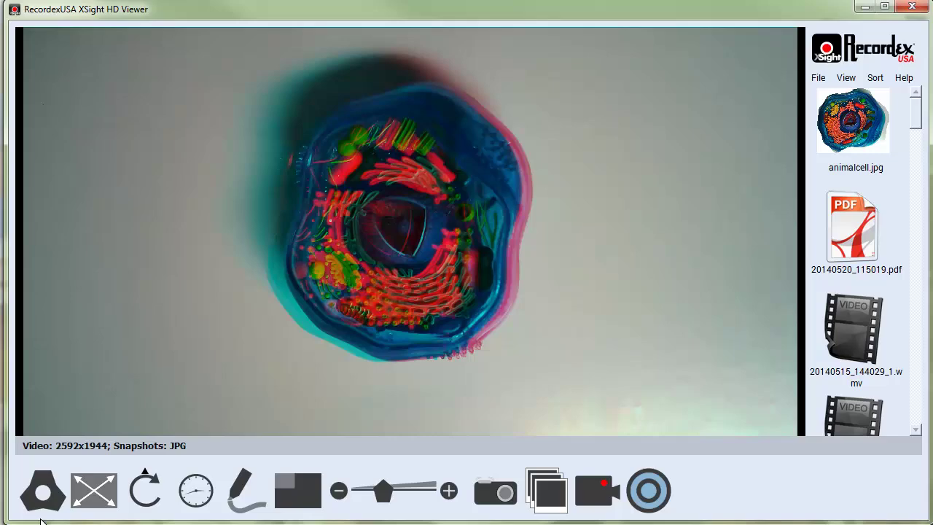
Disable 3D on the 3D settings and save, restoring the normal live view.
click(42, 488)
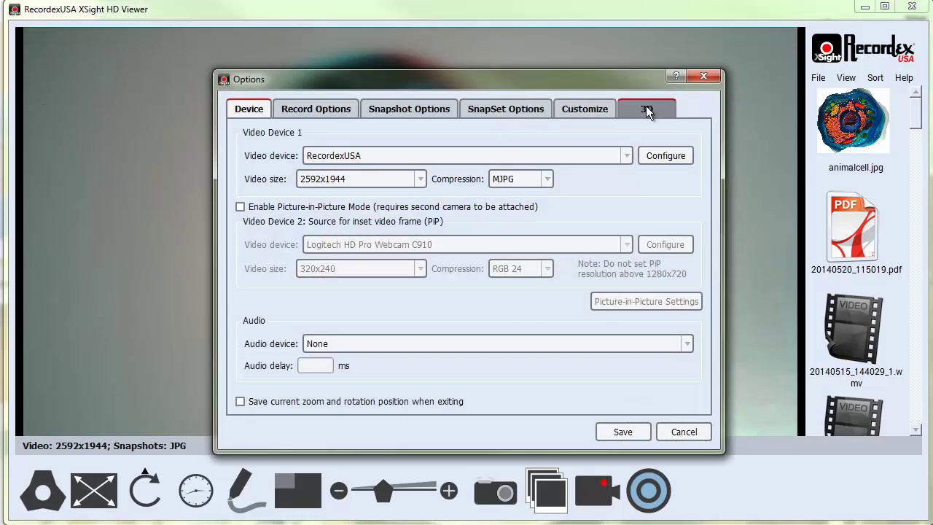
click(647, 110)
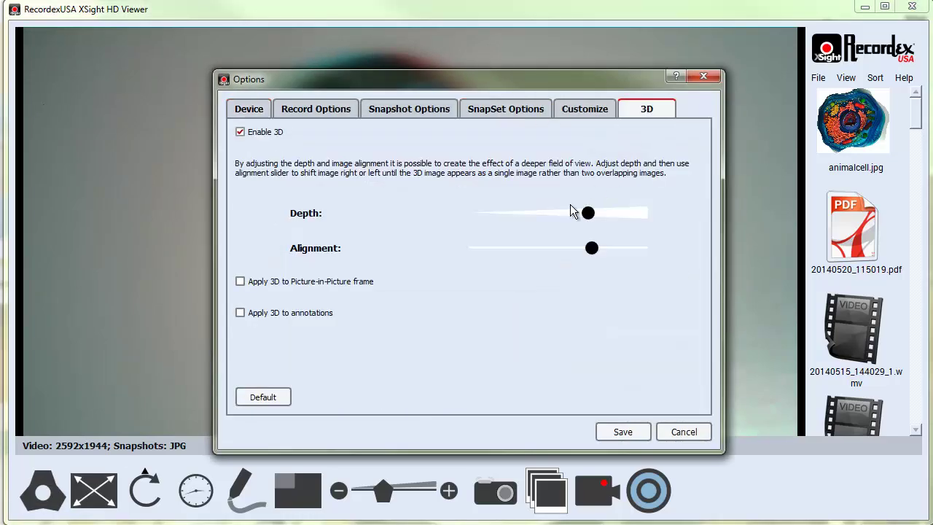
click(240, 132)
click(622, 431)
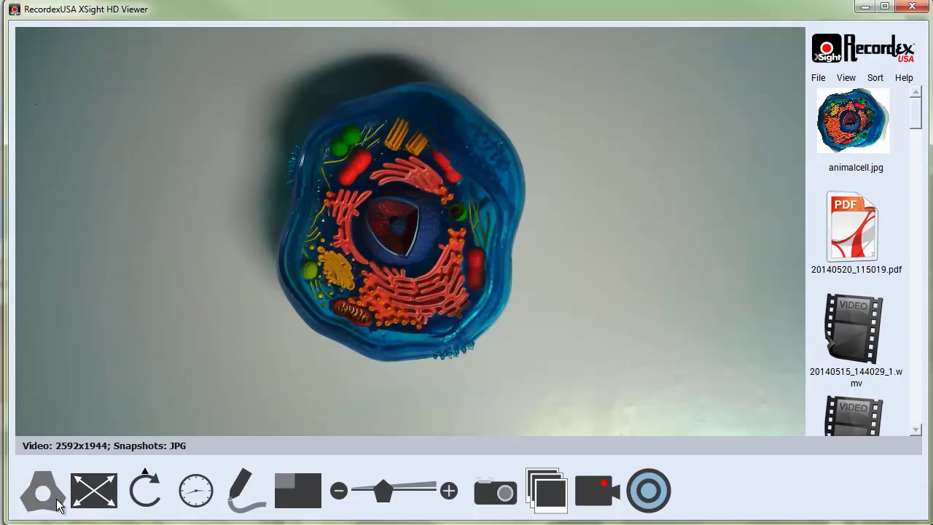
Choose the RecordexUSA microphone as the audio device in Options.
click(51, 500)
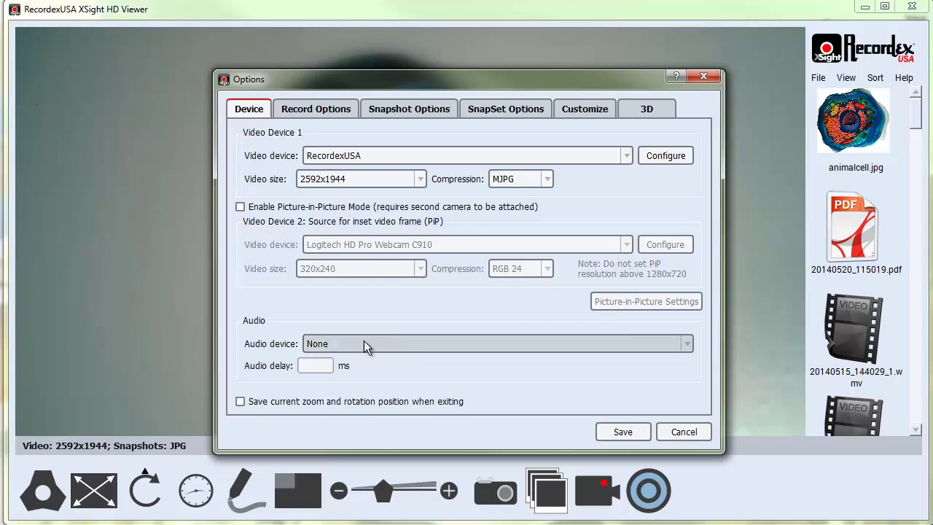
click(423, 341)
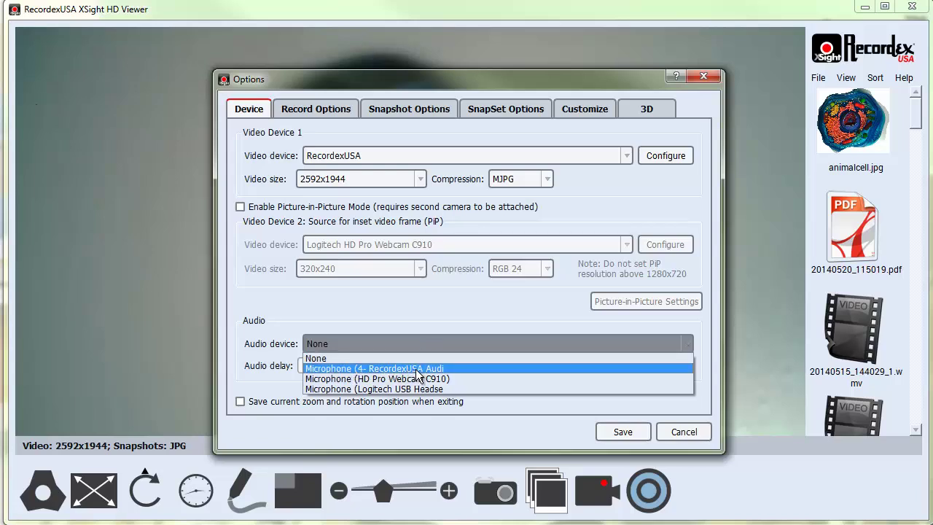
click(318, 369)
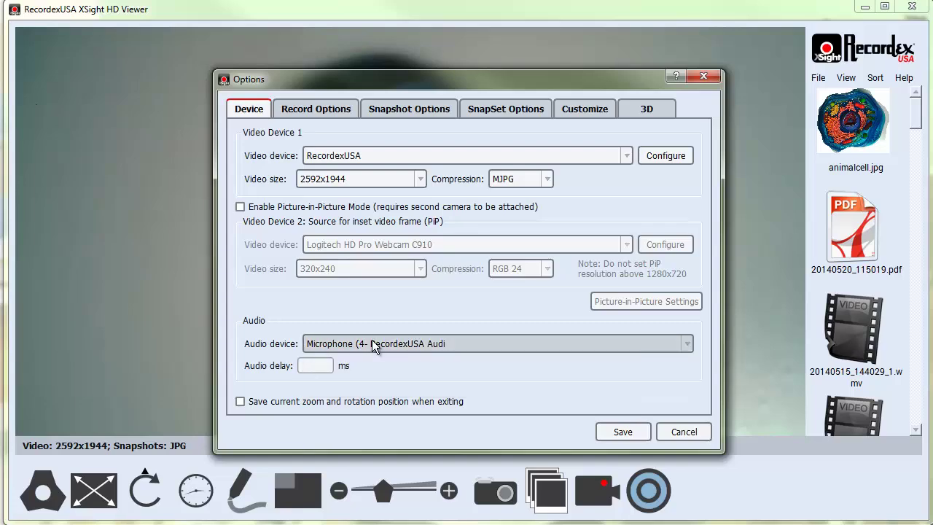